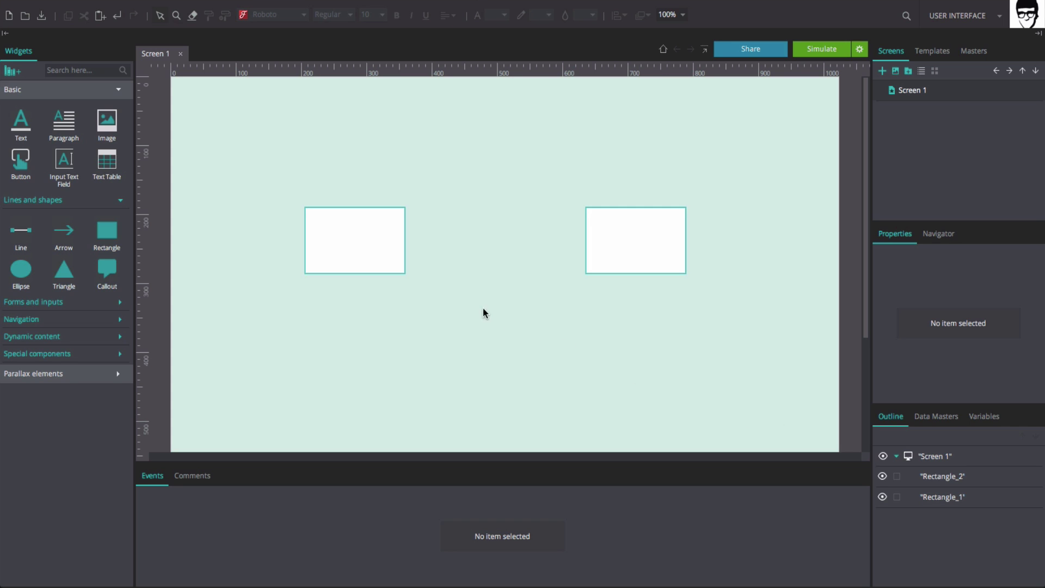
# Add a Mouse on Drag event to the left rectangle, ready to choose its action.
pyautogui.click(377, 259)
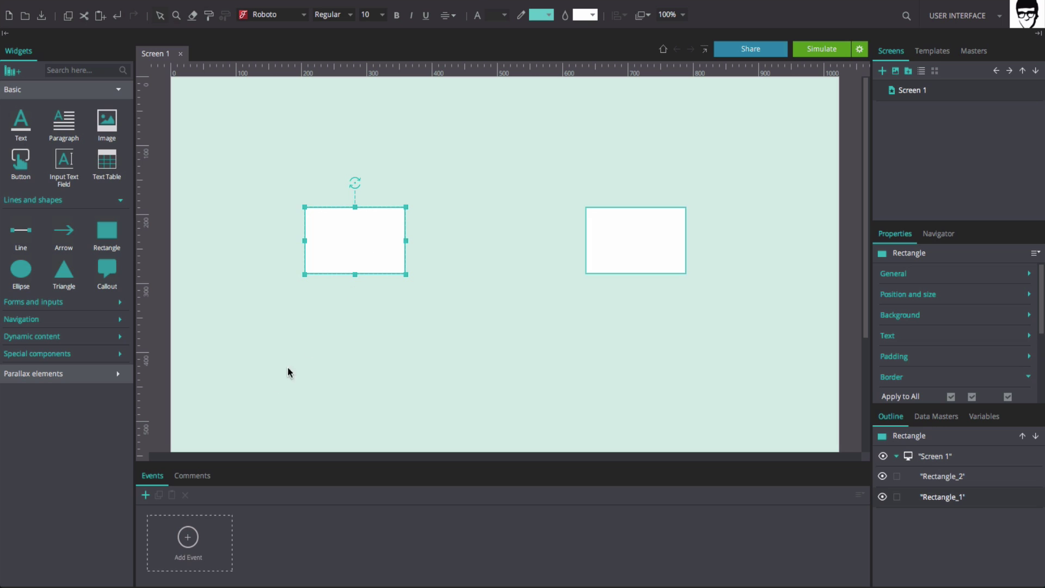
pyautogui.click(176, 540)
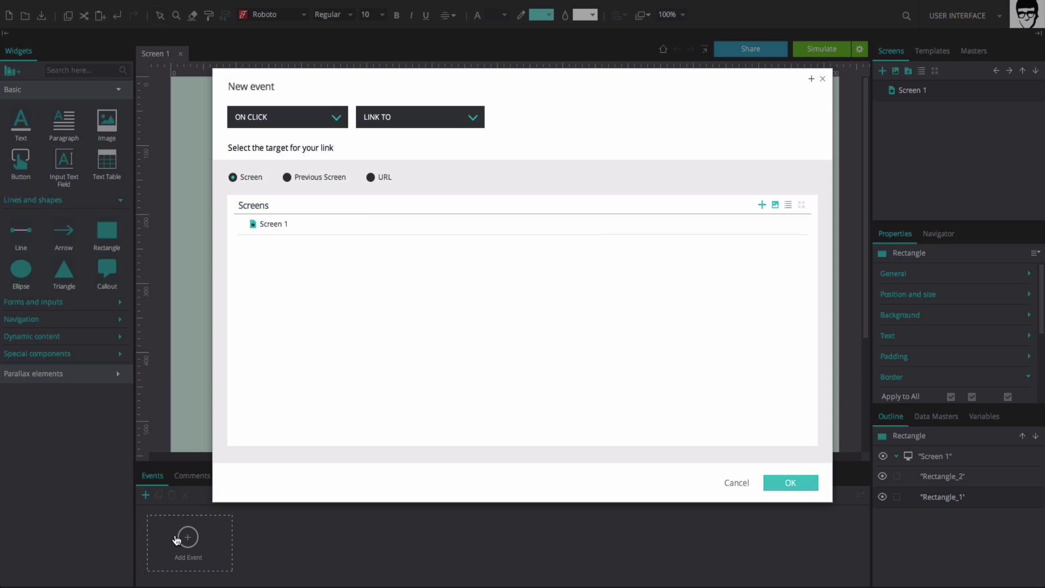
pyautogui.click(326, 121)
pyautogui.moveTo(273, 136)
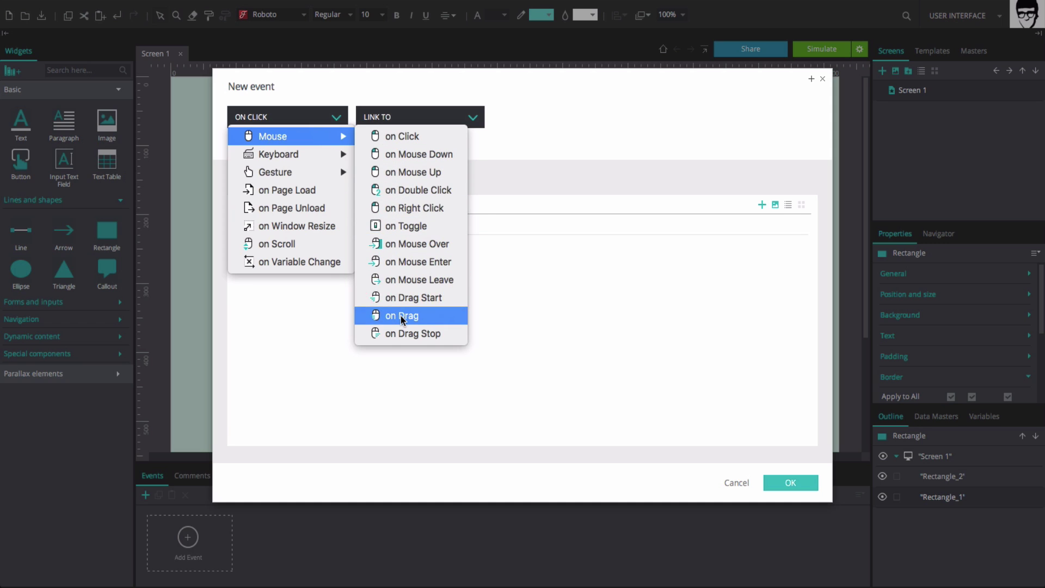
pyautogui.click(401, 316)
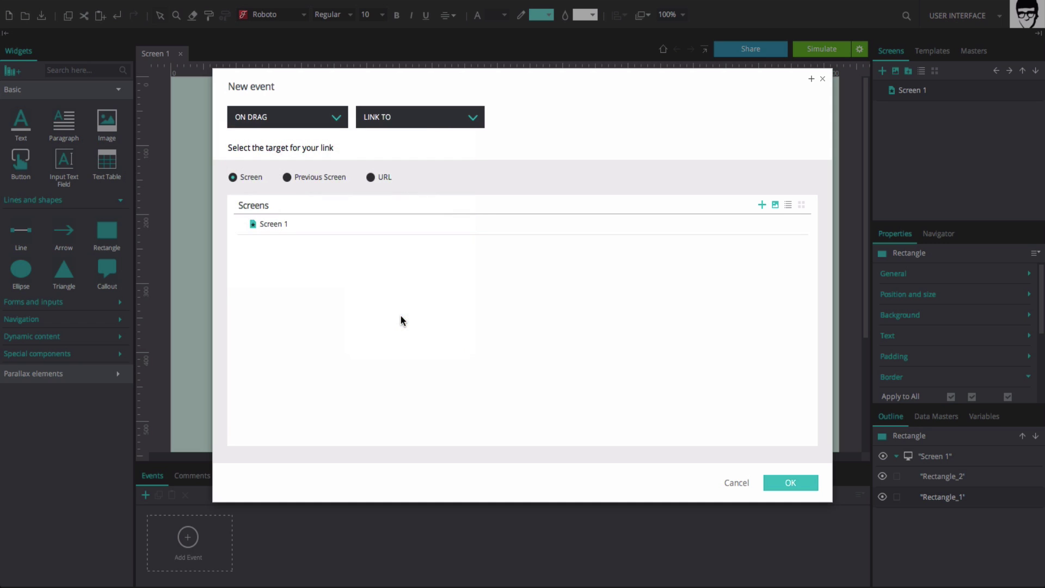
pyautogui.click(432, 120)
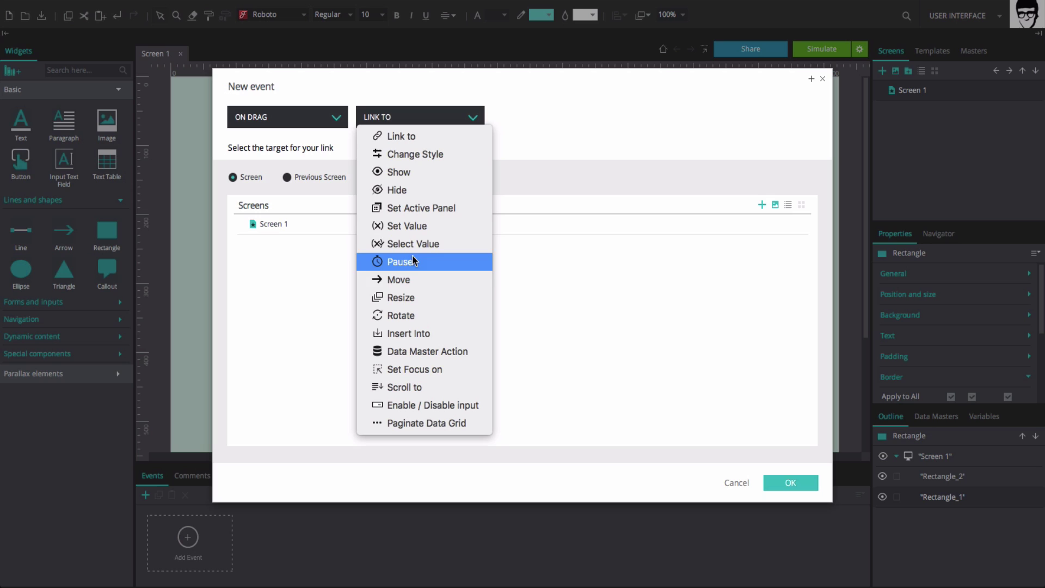
# Make the drag action move the left rectangle with Left set to Current and Top set to With cursor.
pyautogui.click(410, 276)
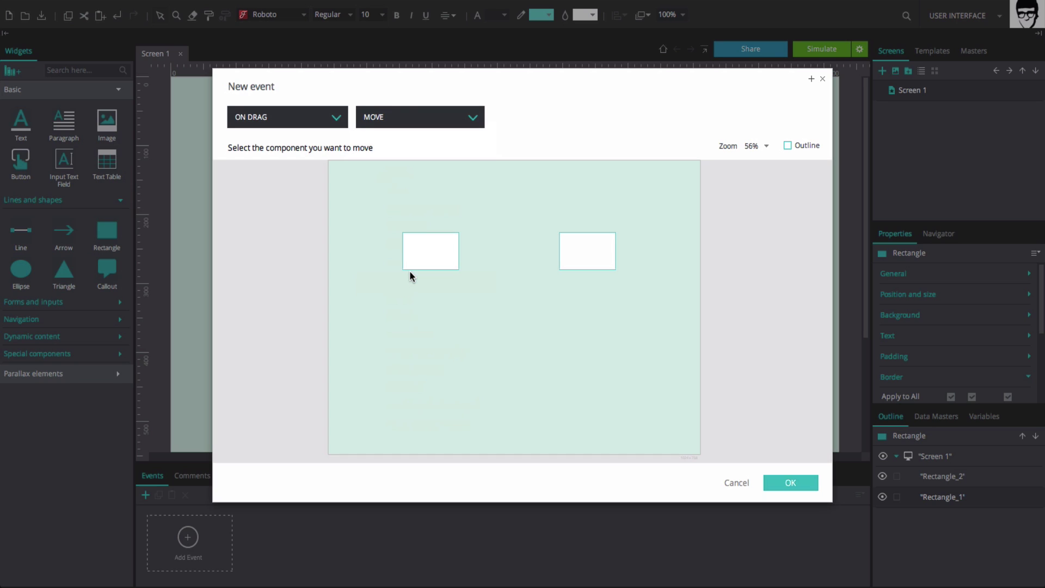
pyautogui.click(411, 267)
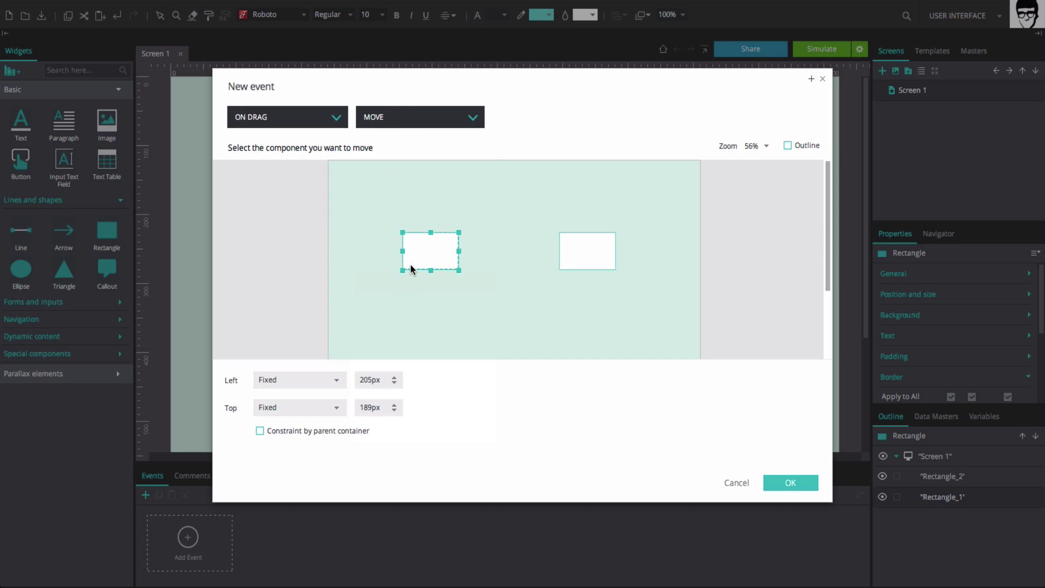
pyautogui.click(337, 383)
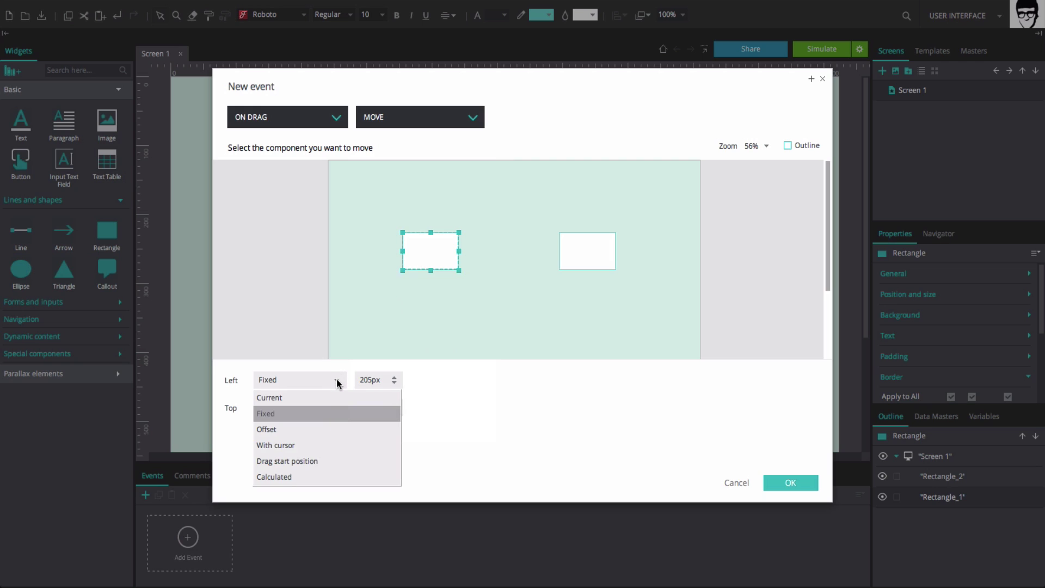
pyautogui.click(334, 394)
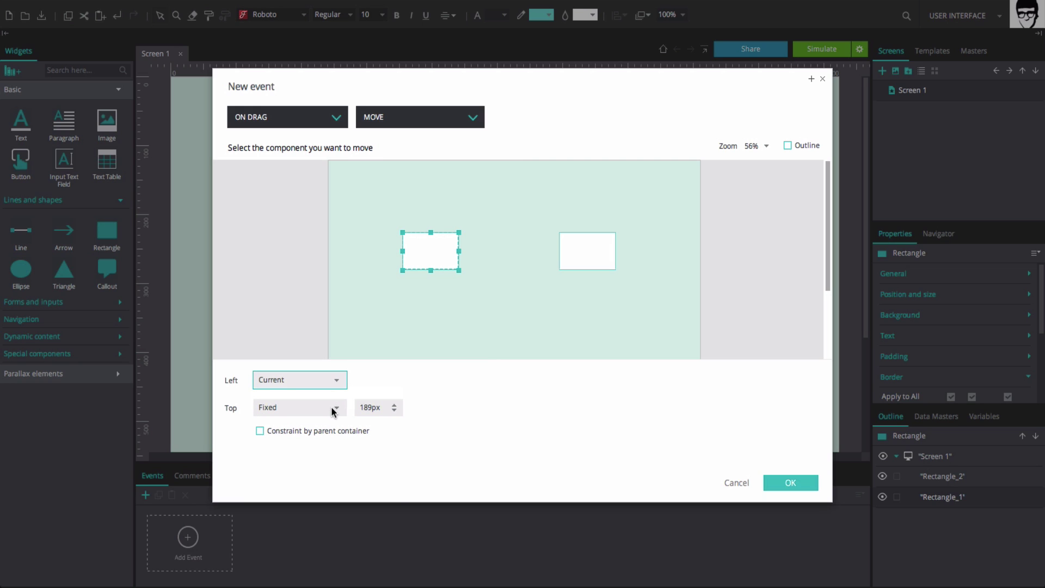
pyautogui.click(336, 409)
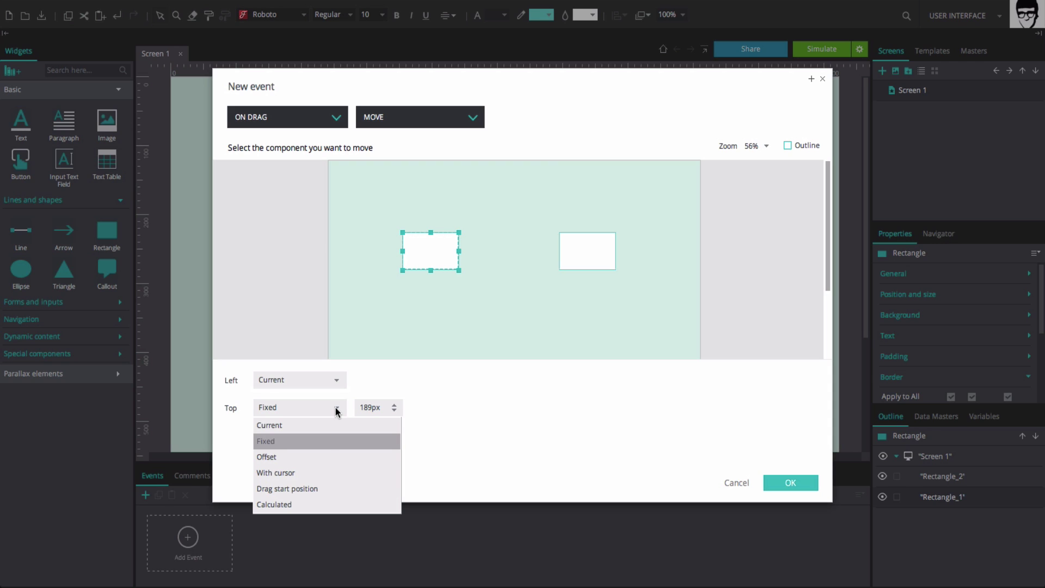
pyautogui.click(313, 471)
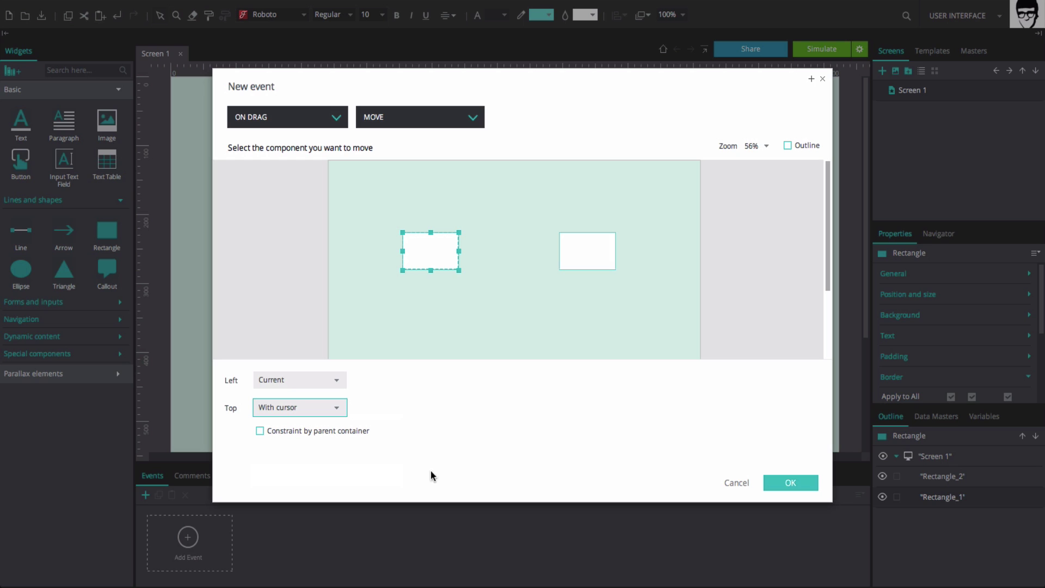
pyautogui.click(777, 485)
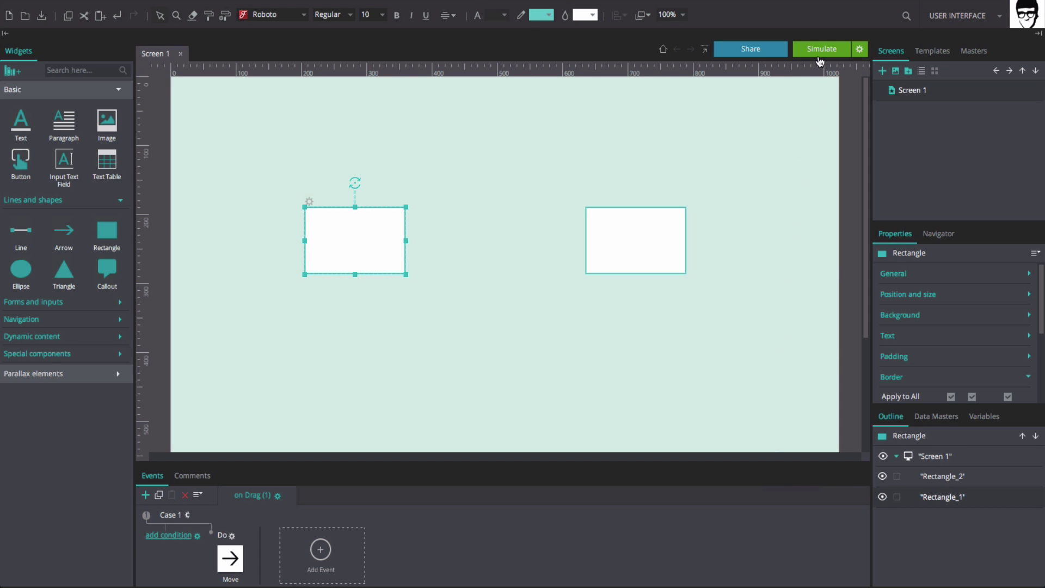
pyautogui.click(819, 56)
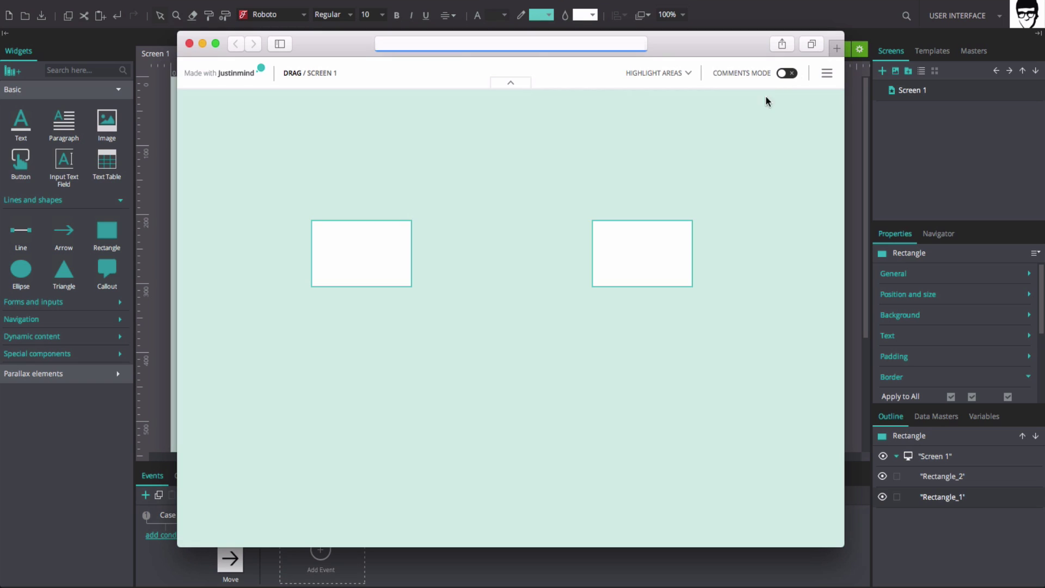
pyautogui.moveTo(366, 249)
pyautogui.mouseDown()
pyautogui.moveTo(340, 310)
pyautogui.moveTo(187, 307)
pyautogui.moveTo(550, 319)
pyautogui.mouseUp()
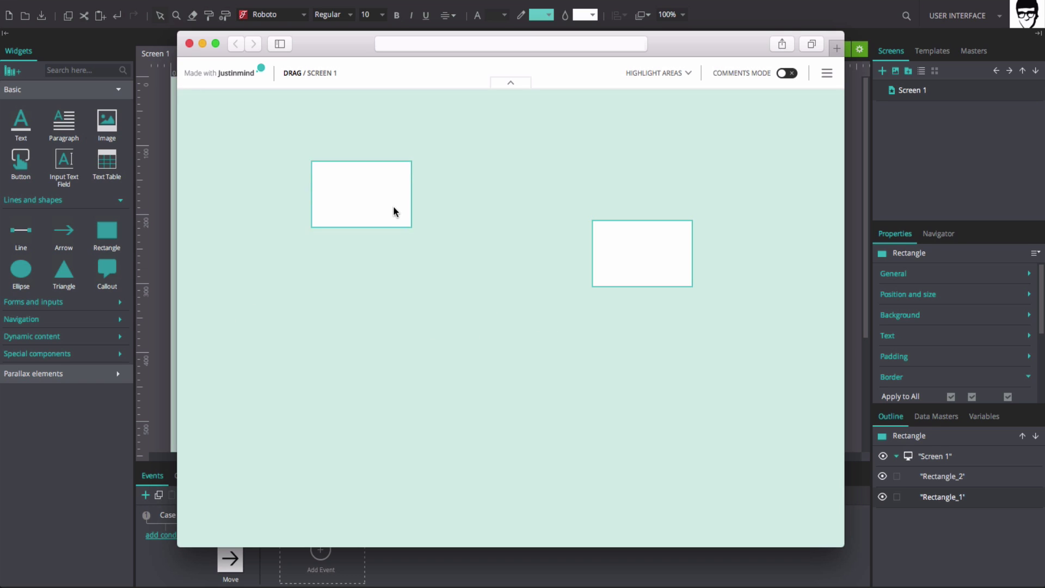
pyautogui.moveTo(386, 345); pyautogui.dragTo(392, 211)
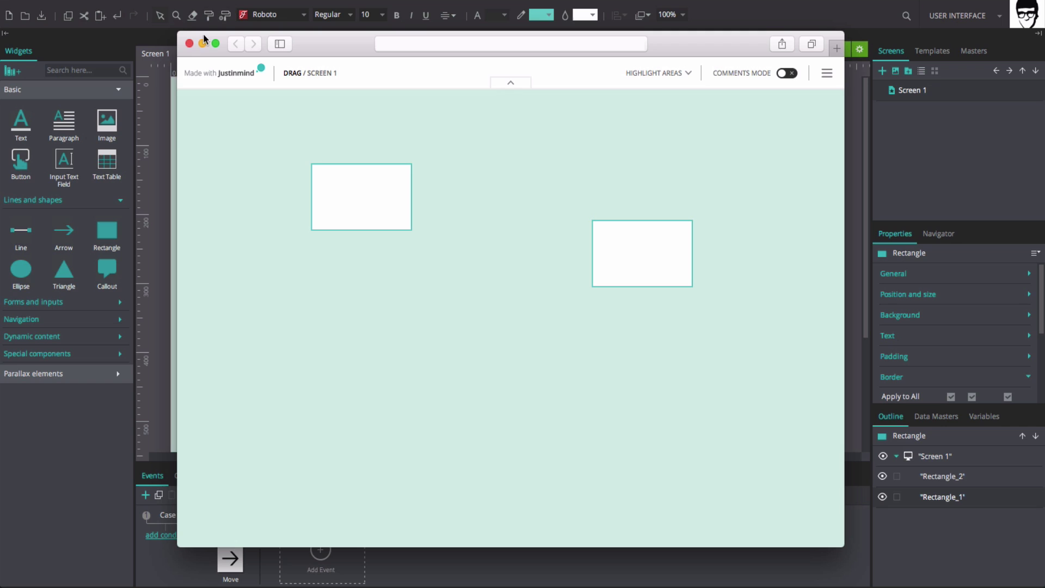
pyautogui.click(189, 44)
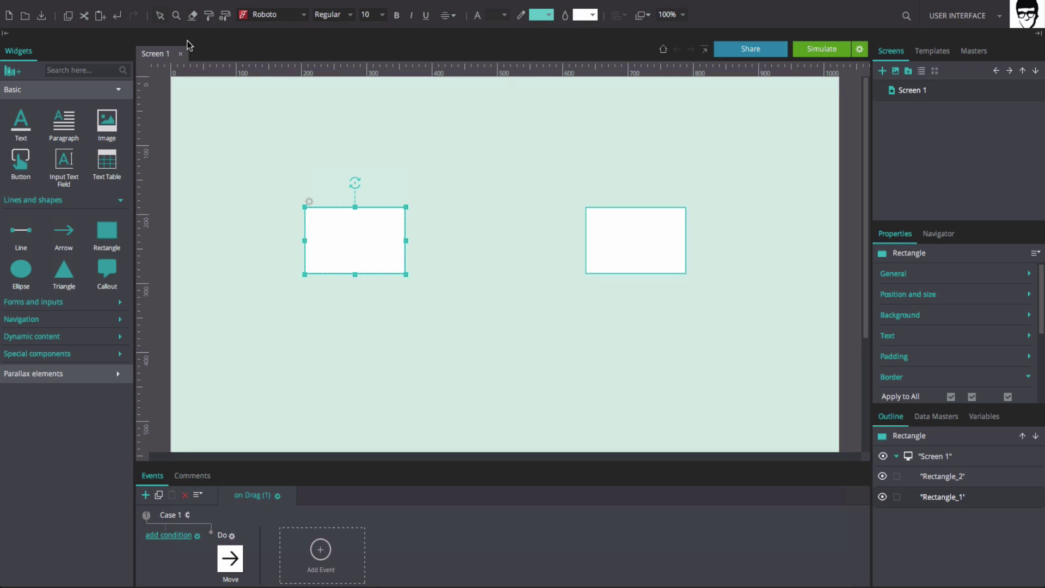
# Add a Mouse on Drag event with a Move action to the right rectangle.
pyautogui.click(608, 234)
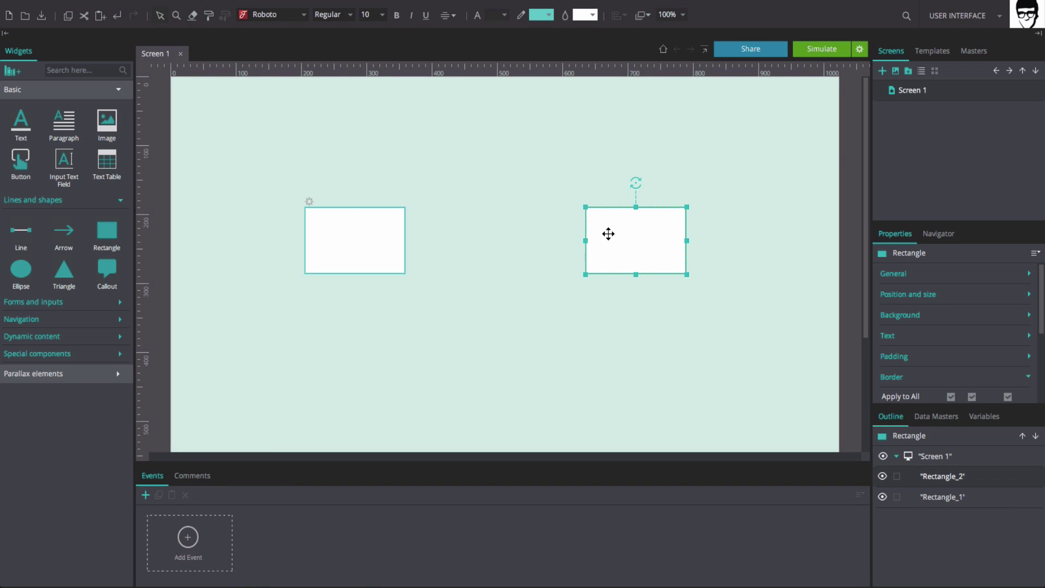
pyautogui.click(226, 555)
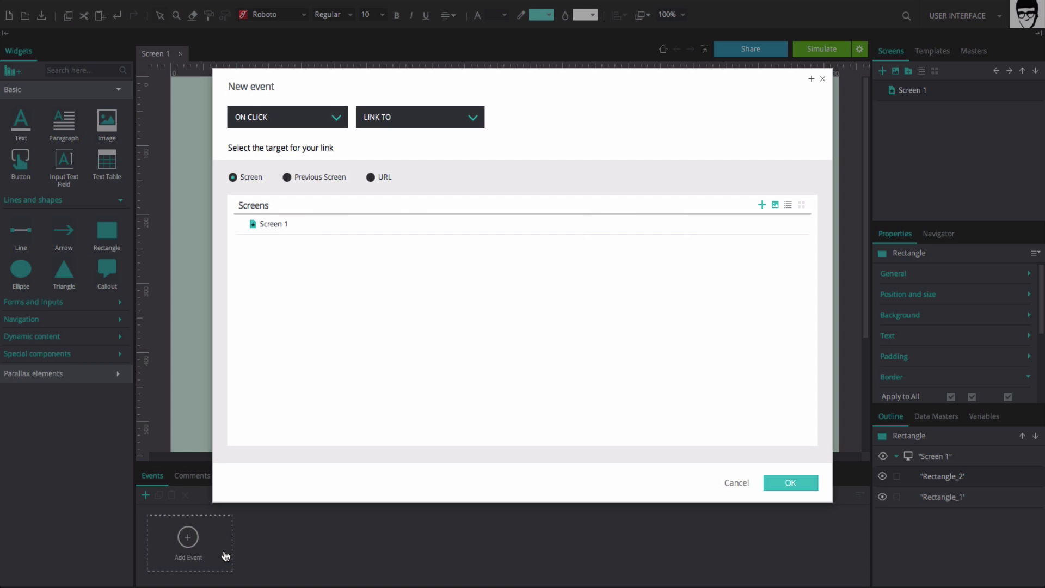
pyautogui.click(319, 117)
pyautogui.moveTo(278, 137)
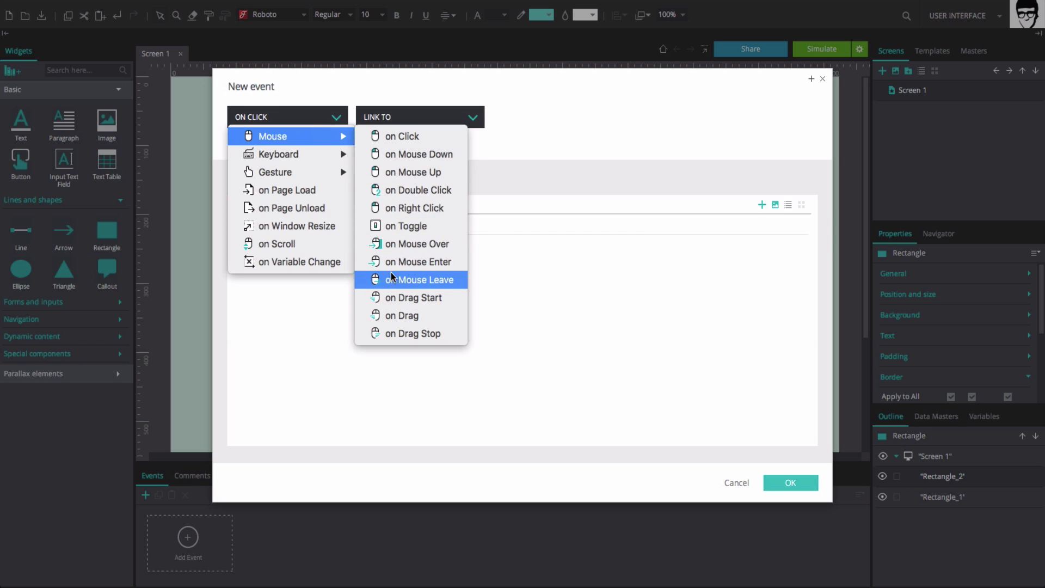
pyautogui.click(395, 316)
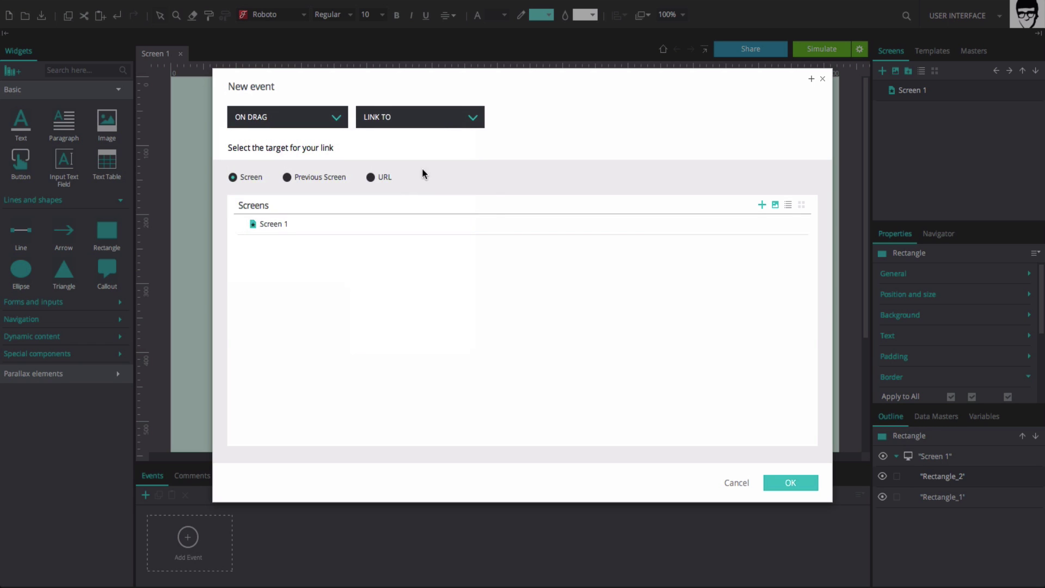
pyautogui.click(421, 116)
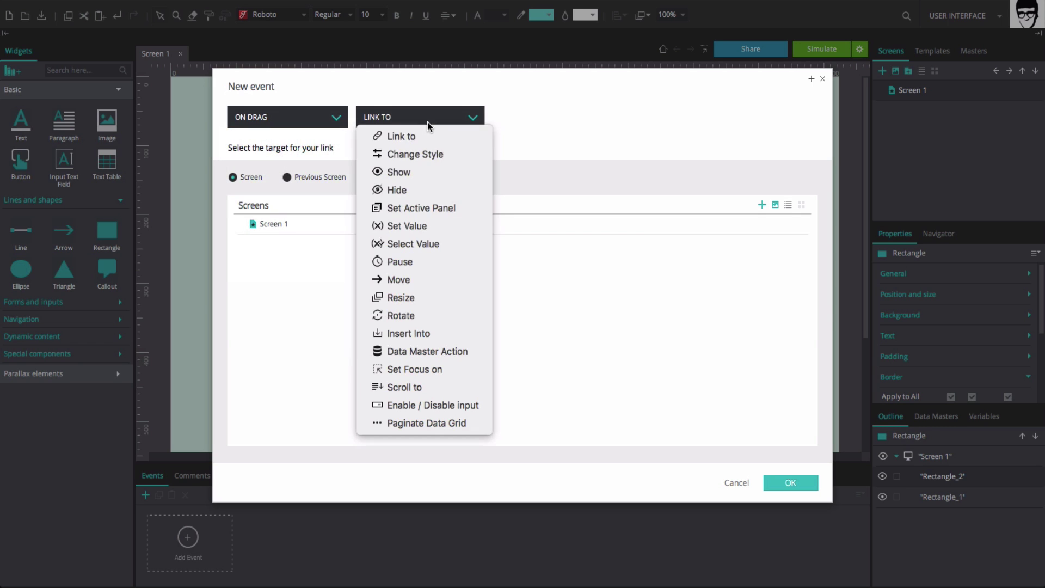
pyautogui.click(406, 279)
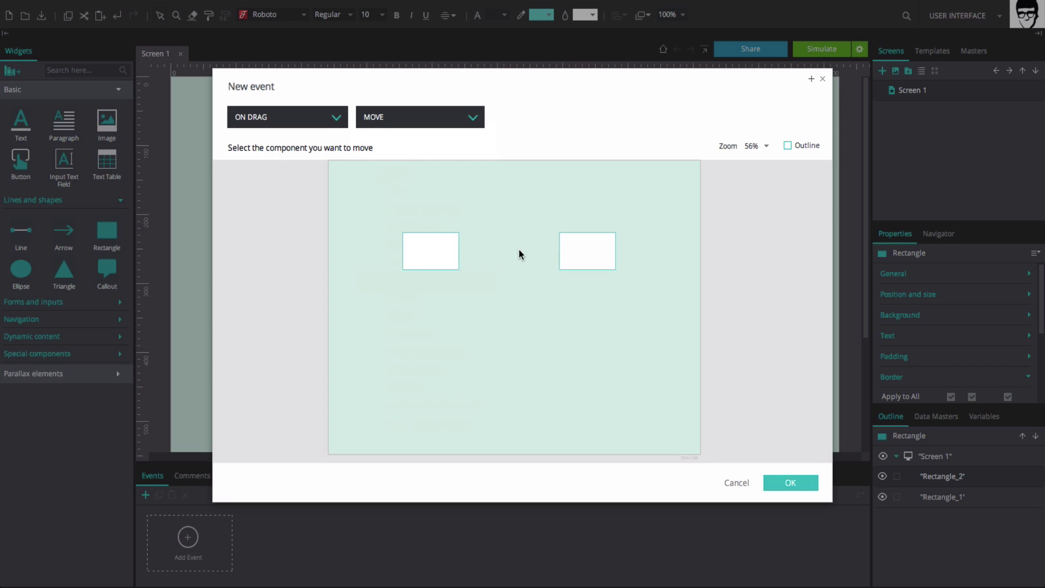
# Move the right rectangle with Left set to With cursor and Top set to Current, and confirm.
pyautogui.click(575, 248)
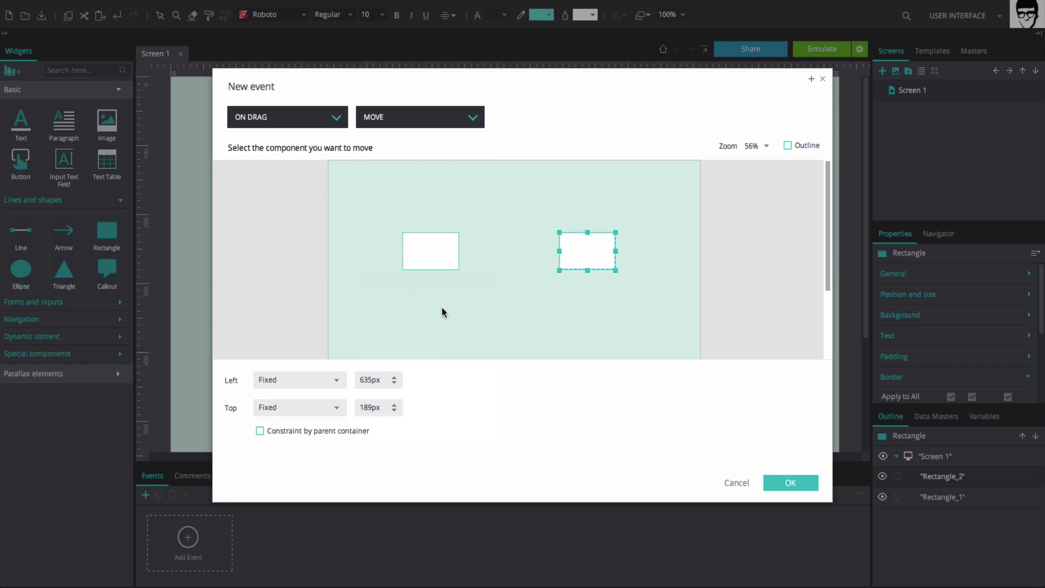
pyautogui.click(320, 384)
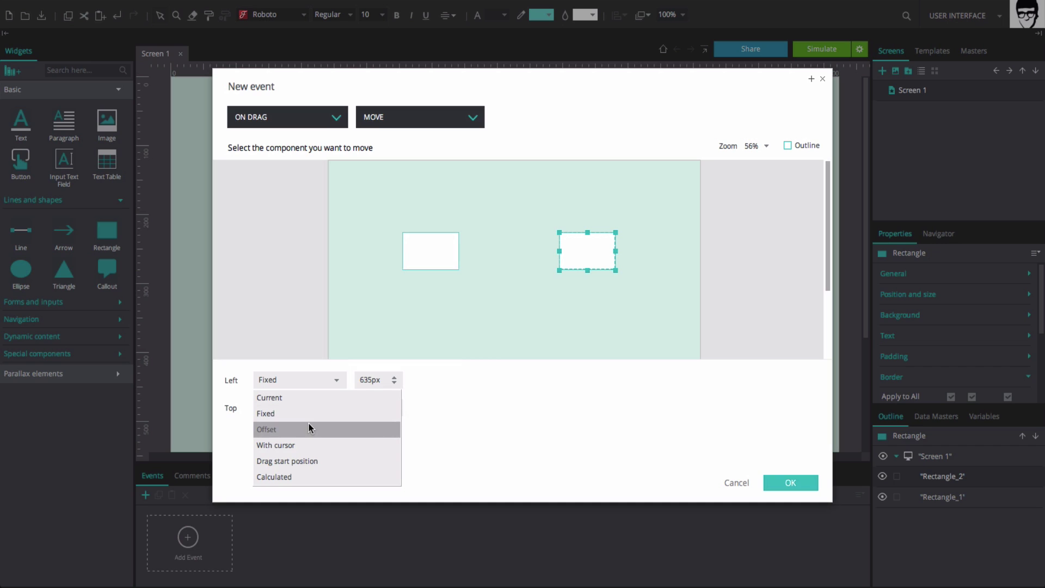
pyautogui.click(305, 444)
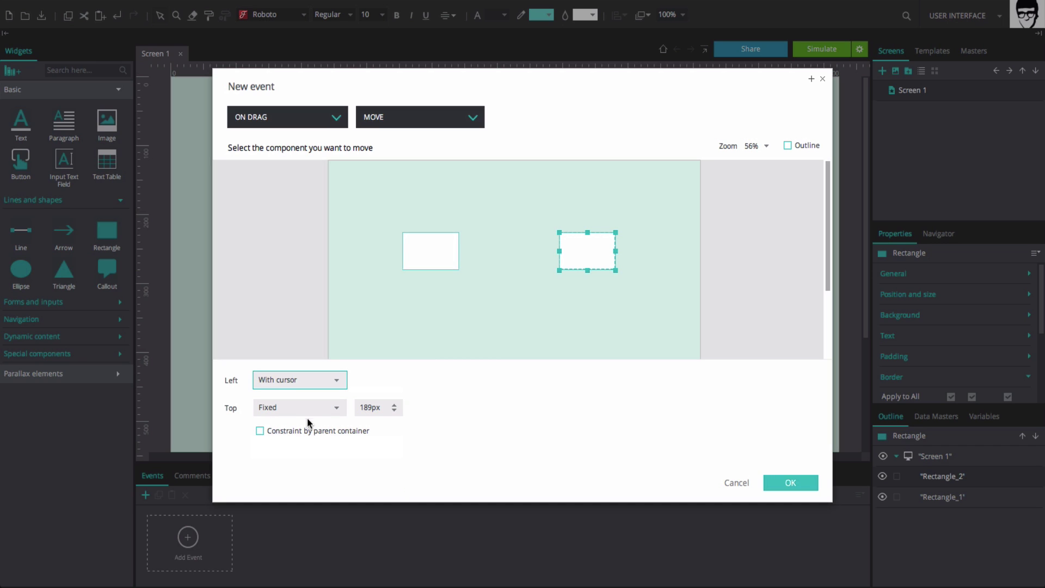
pyautogui.click(310, 414)
pyautogui.click(308, 433)
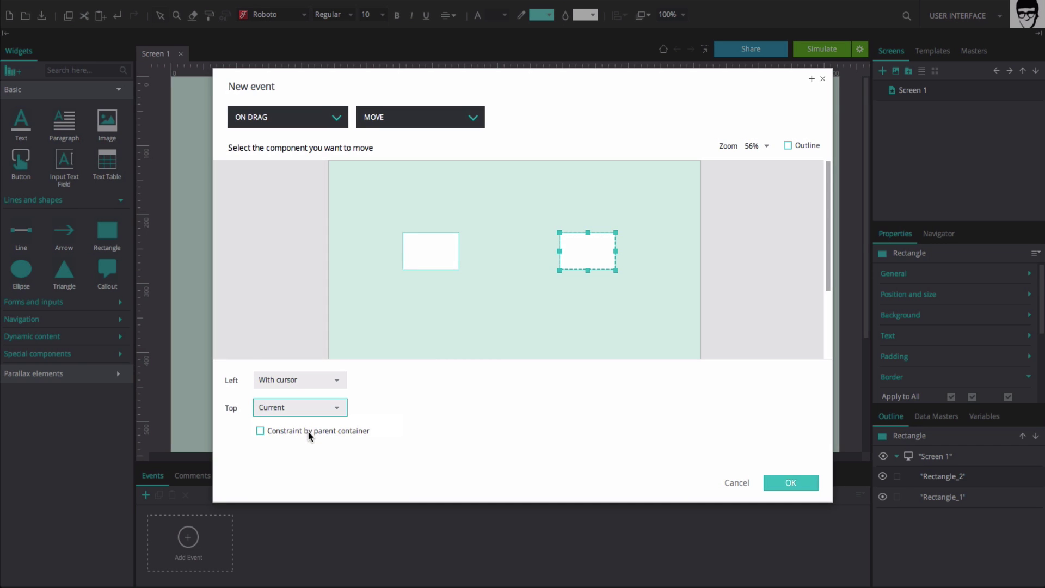
pyautogui.click(775, 483)
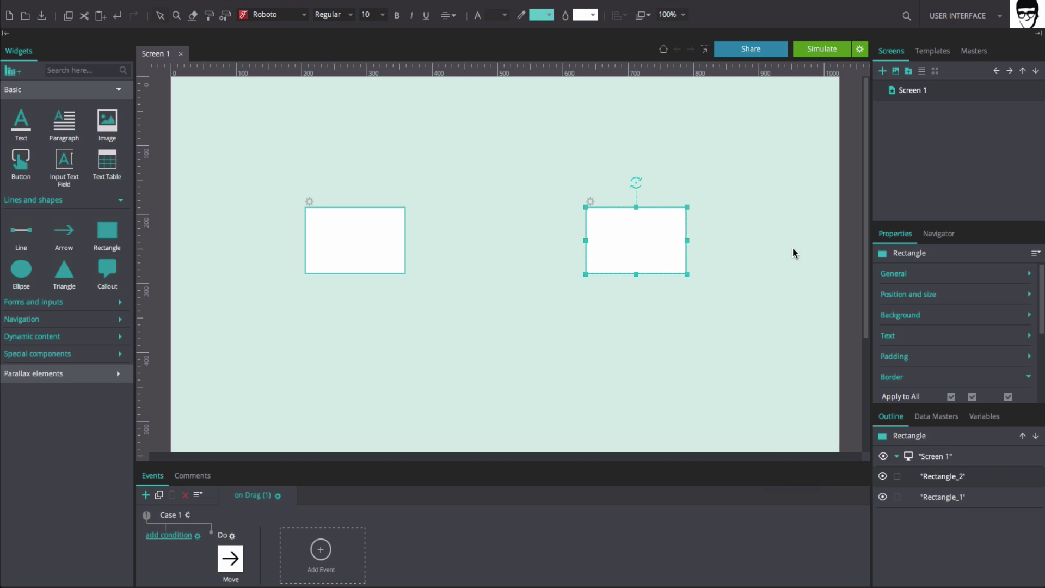
# Simulate the prototype and drag the right rectangle to check that it slides only sideways.
pyautogui.click(816, 54)
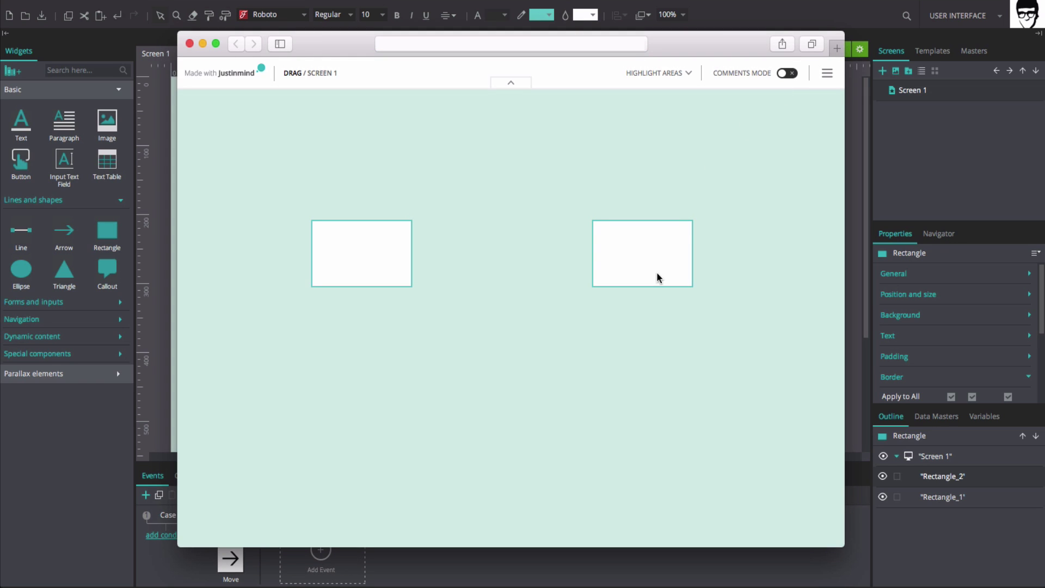
pyautogui.moveTo(658, 274)
pyautogui.mouseDown()
pyautogui.moveTo(634, 276)
pyautogui.moveTo(630, 159)
pyautogui.moveTo(614, 354)
pyautogui.moveTo(562, 360)
pyautogui.mouseUp()
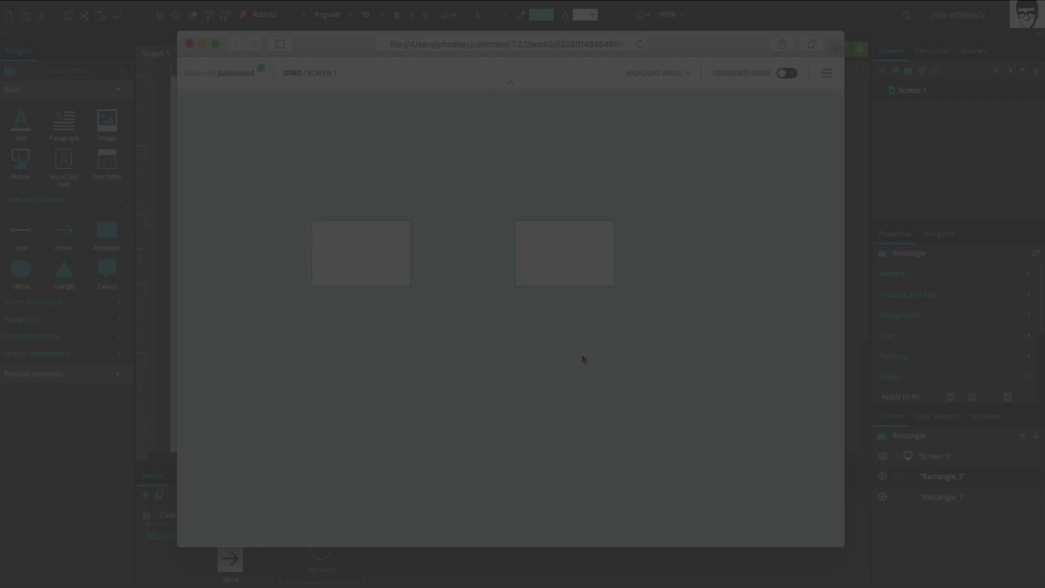